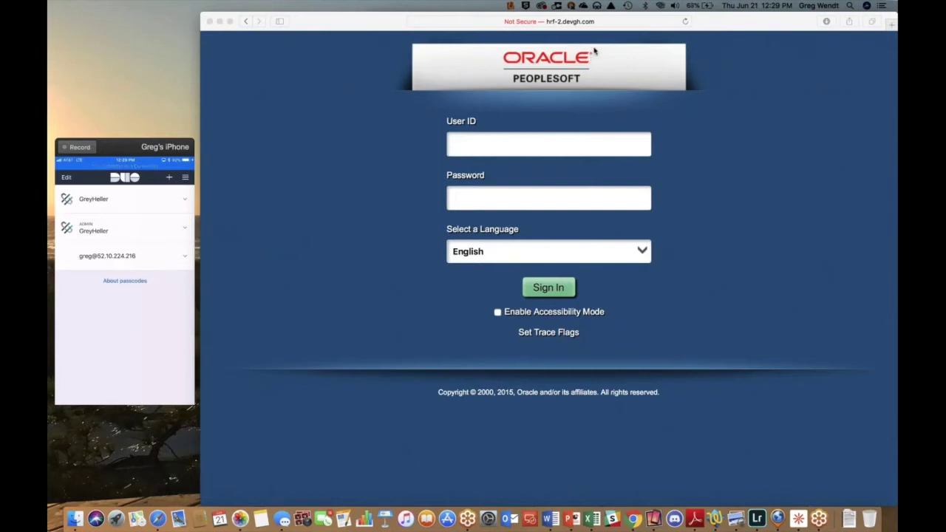
Sign in to PeopleSoft with the employee's saved user ID and password.
click(519, 145)
click(519, 145)
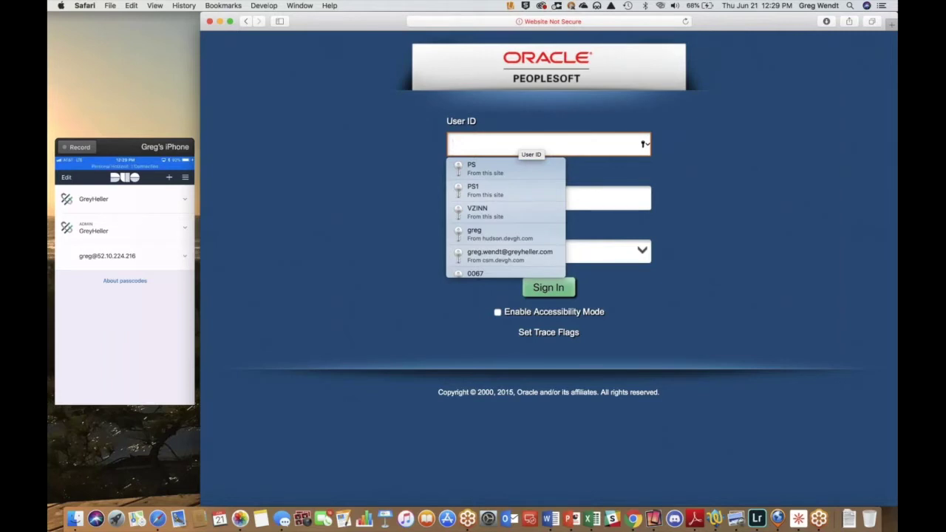
click(488, 212)
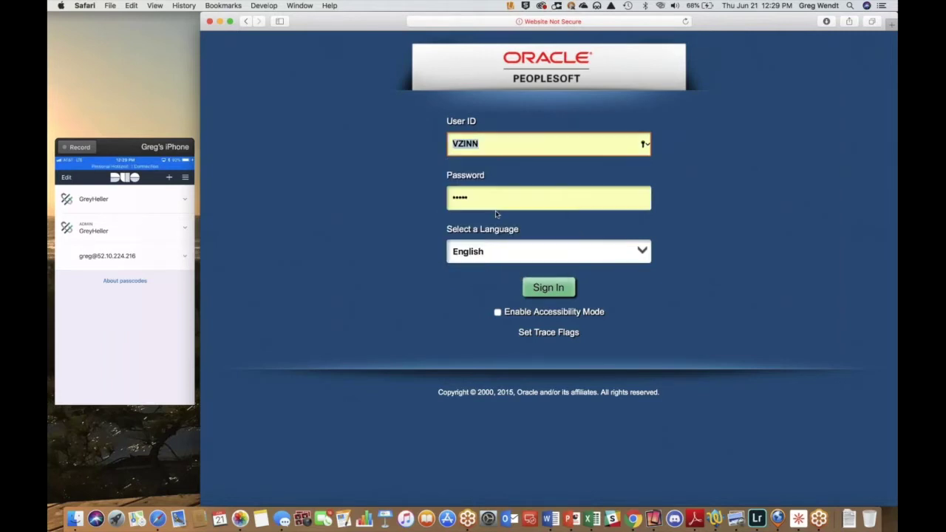
click(545, 287)
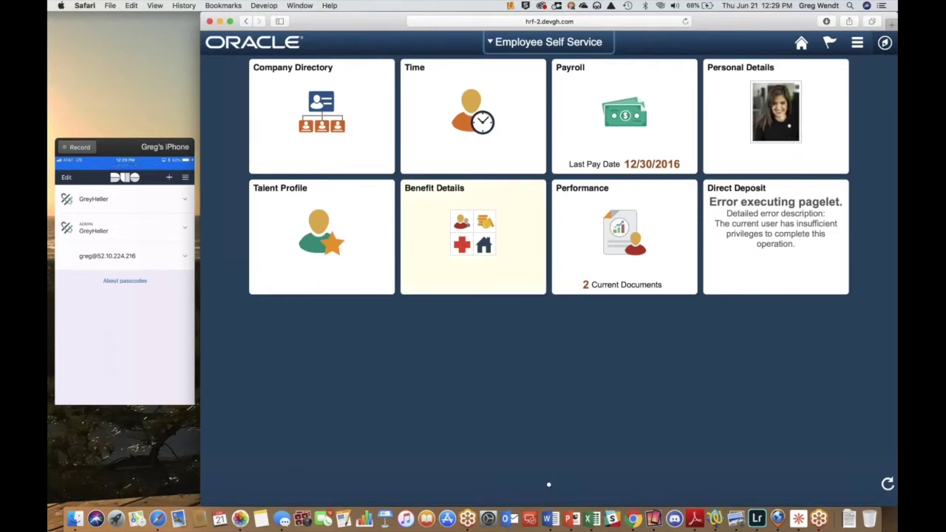
View the employee's Additional Information under Personal Details and return to the homepage.
click(814, 162)
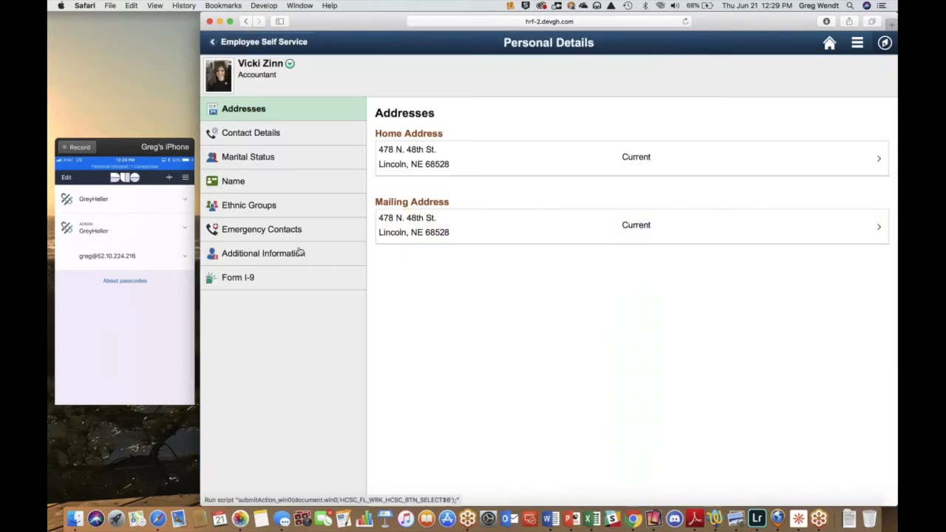
click(298, 252)
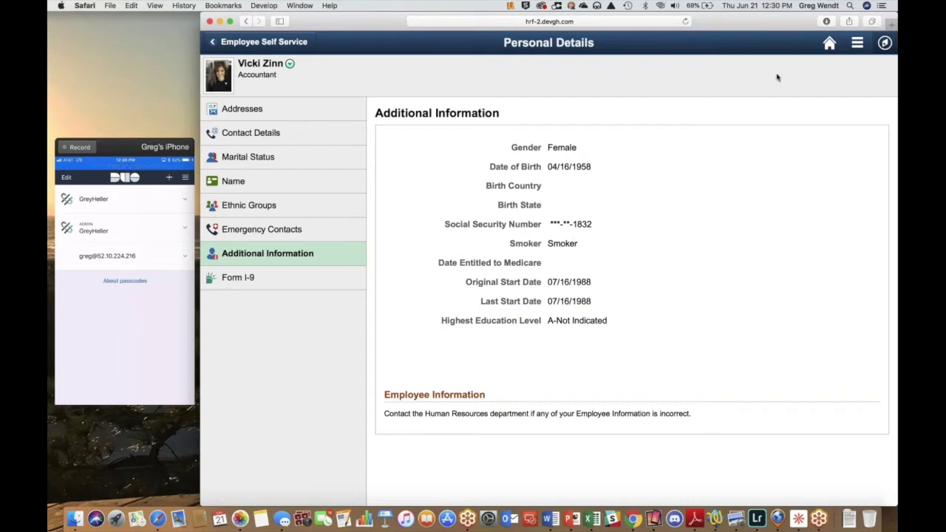
click(829, 43)
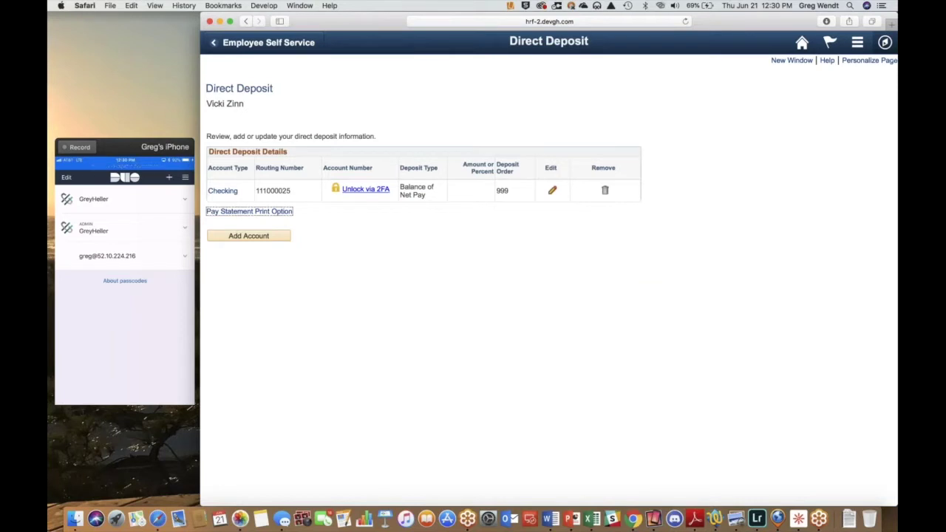
Unlock the checking account number on the Direct Deposit page through 2FA, sending a Duo Push to the phone mirrored on screen.
key(super+plus)
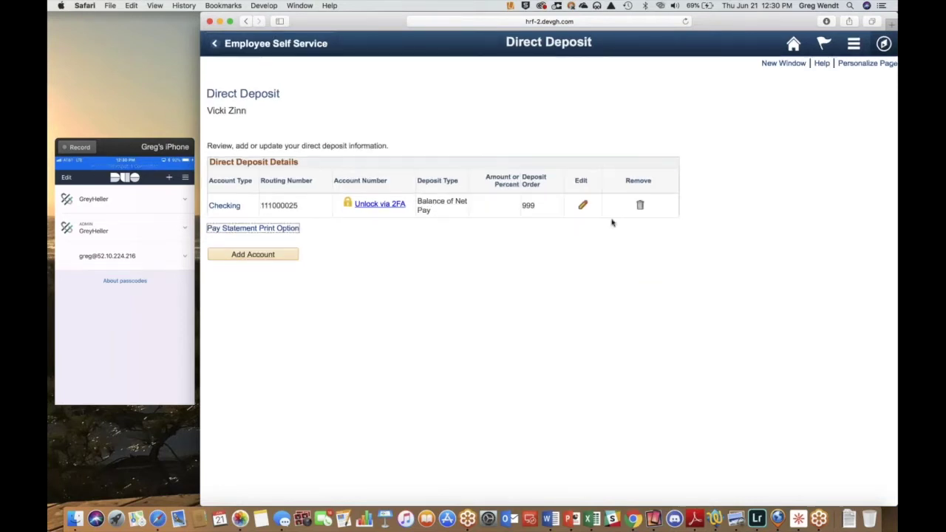
click(379, 207)
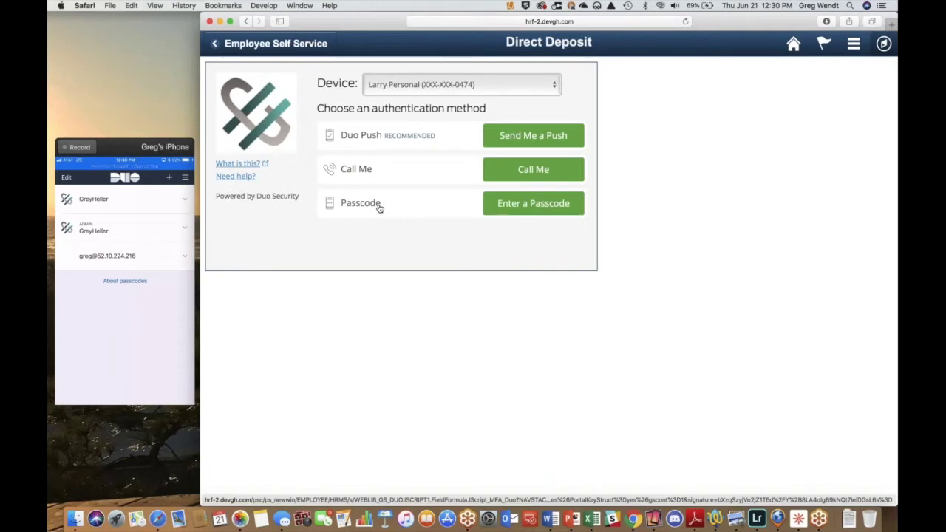
click(461, 85)
click(414, 95)
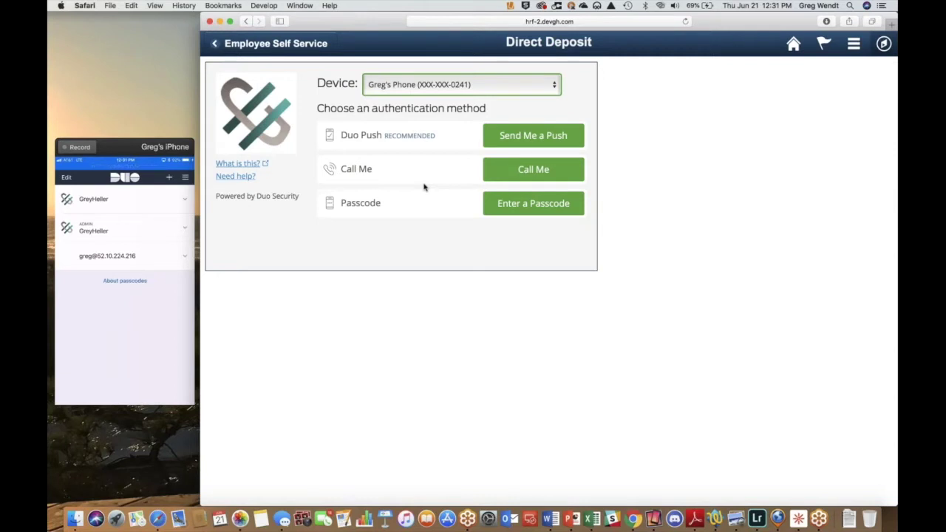
click(533, 135)
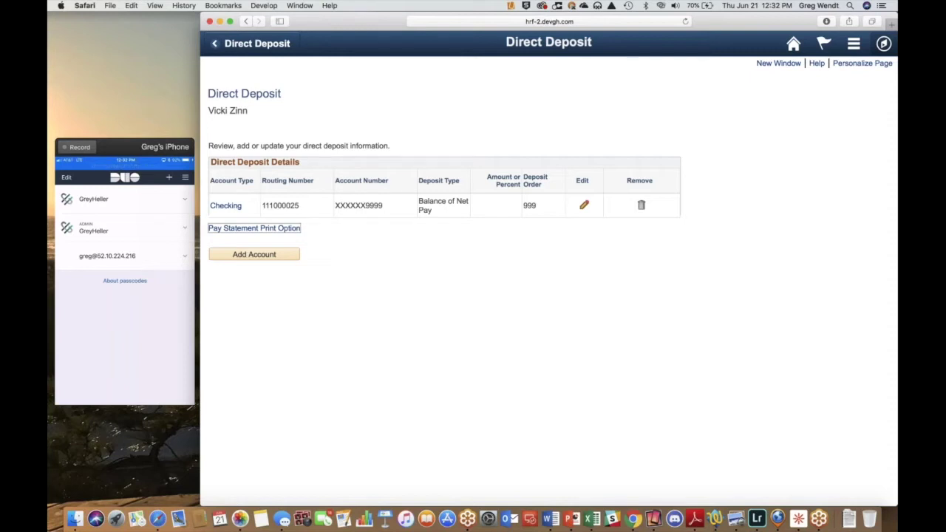
Sign out of the employee account and sign in as PS with the saved password.
click(857, 44)
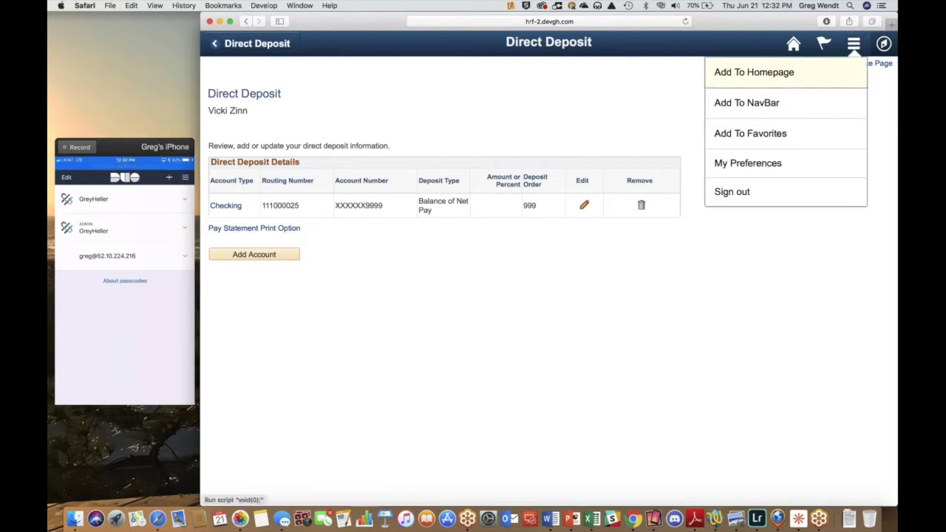
click(813, 201)
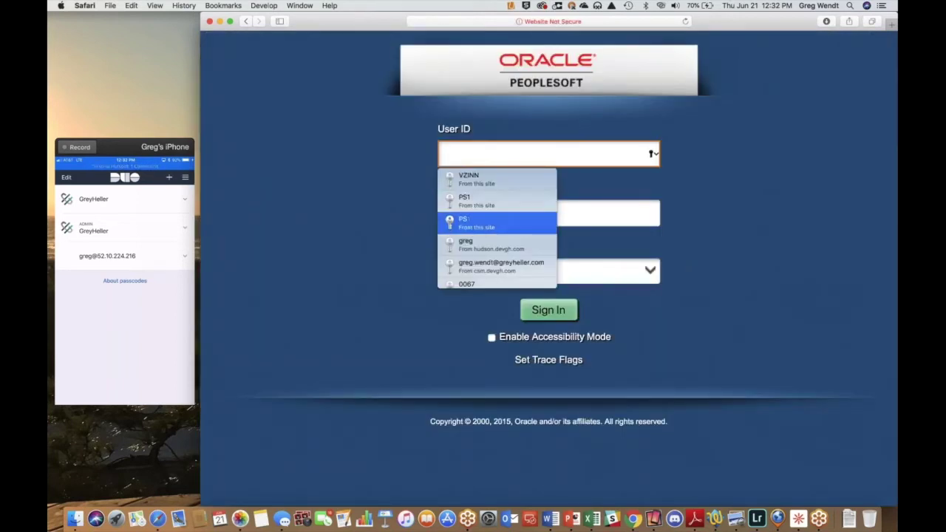
click(496, 222)
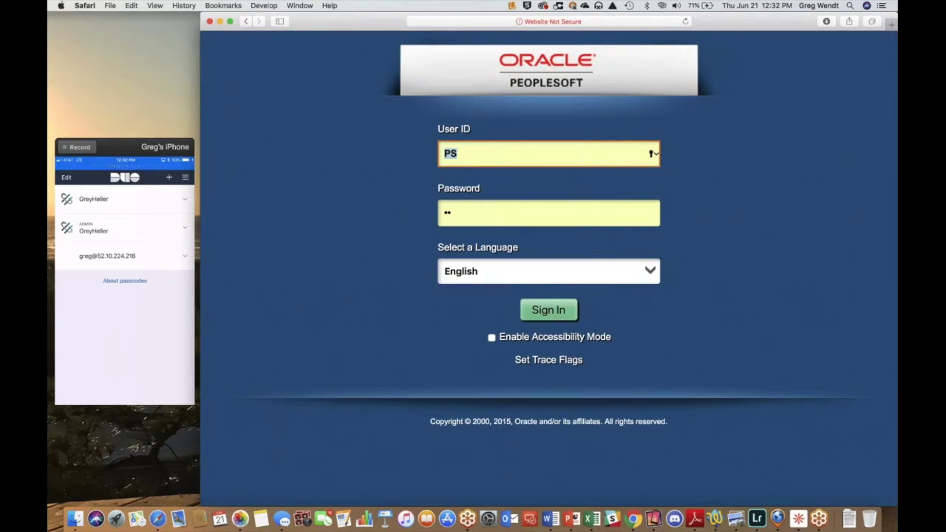
click(549, 311)
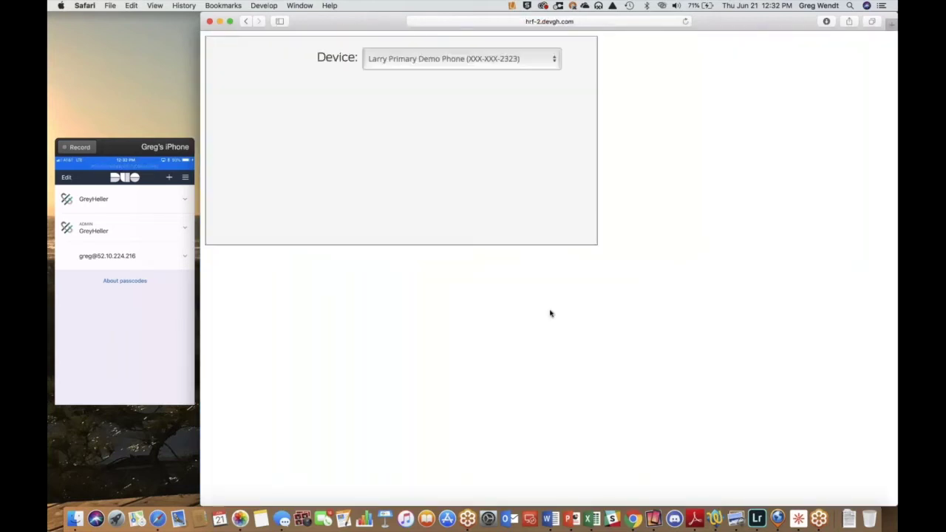
Authenticate the PS login by choosing the mirrored phone as device and sending it a Duo Push.
click(434, 63)
click(431, 68)
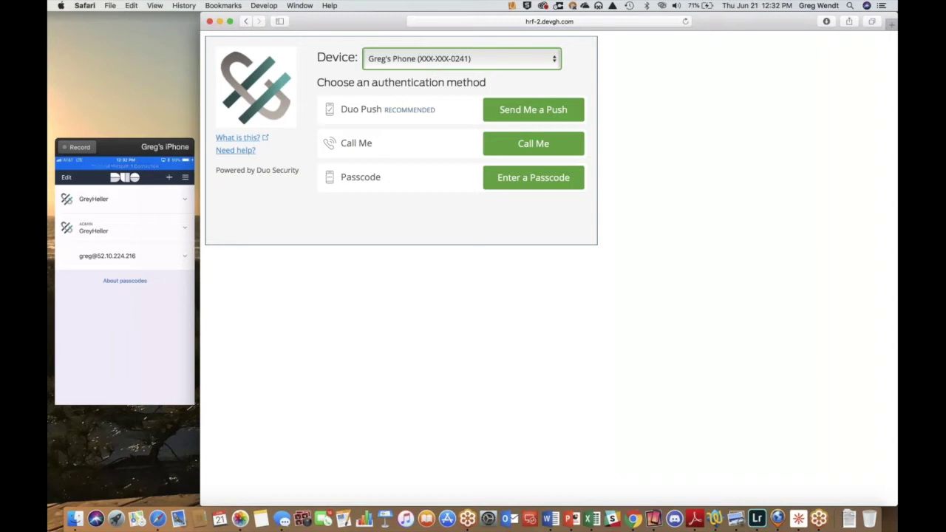
click(533, 110)
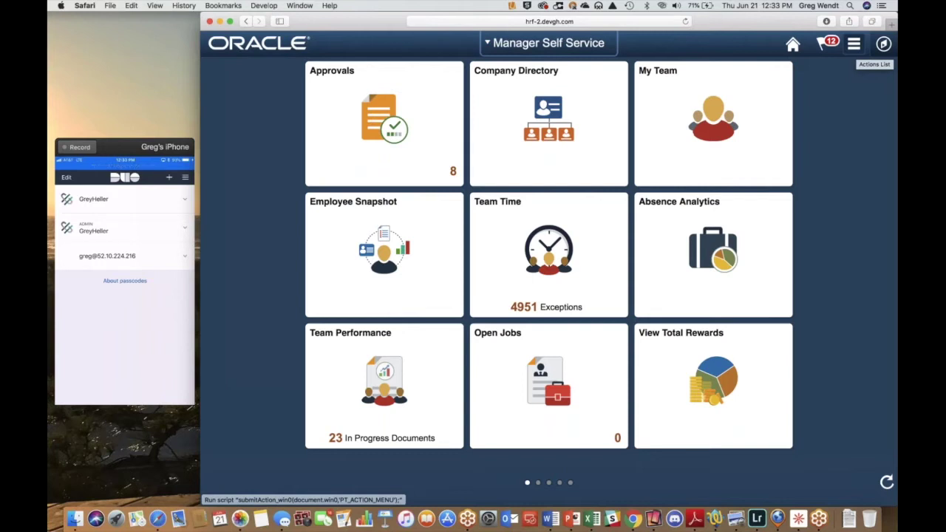
Sign out of the PS account and sign in as PS1 with the saved password.
click(854, 43)
click(854, 44)
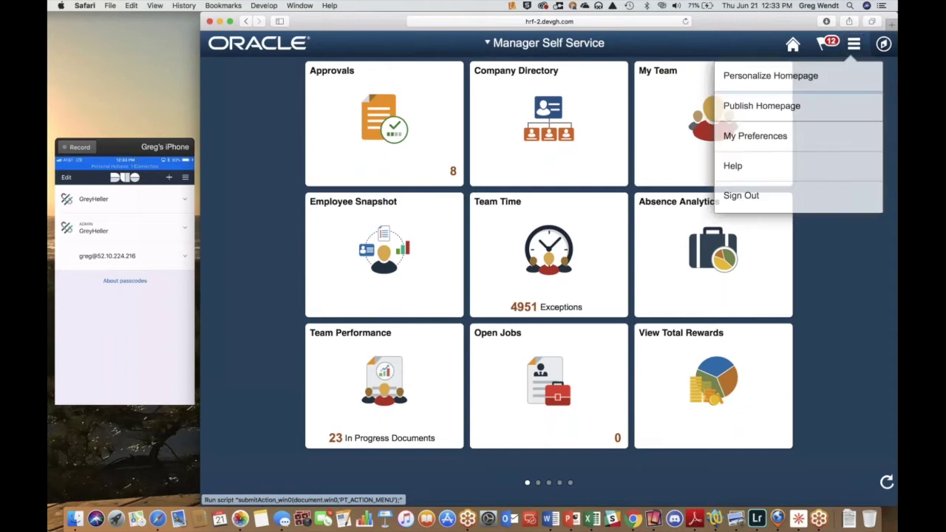
click(747, 194)
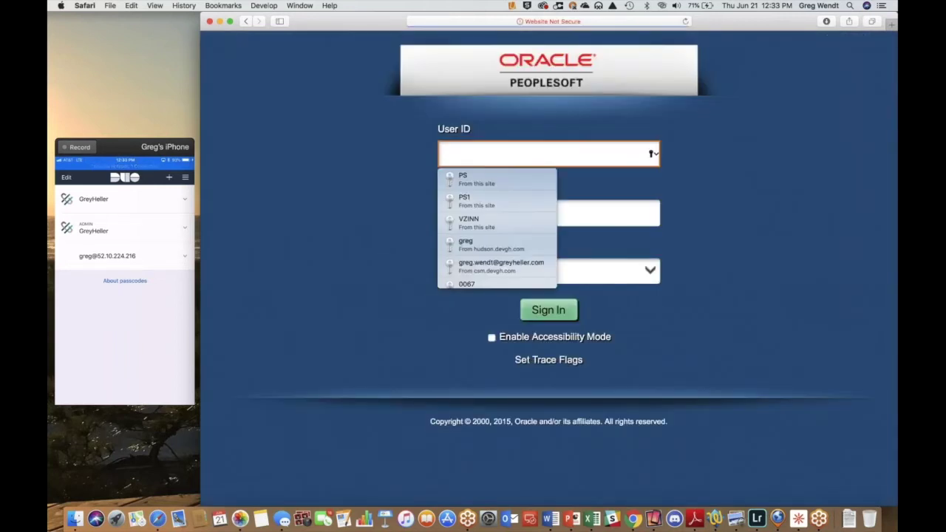
click(536, 201)
click(555, 309)
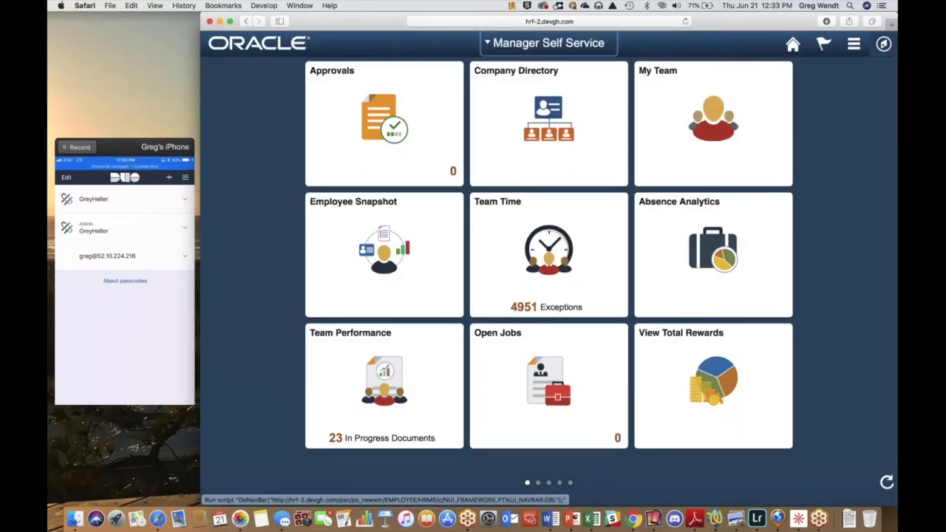
Open the GH_DEFAULT_2FA ruleset in Configure Firewall Behavior under ERP Firewall.
click(883, 44)
click(866, 318)
scroll(778, 370, down, 10)
click(778, 363)
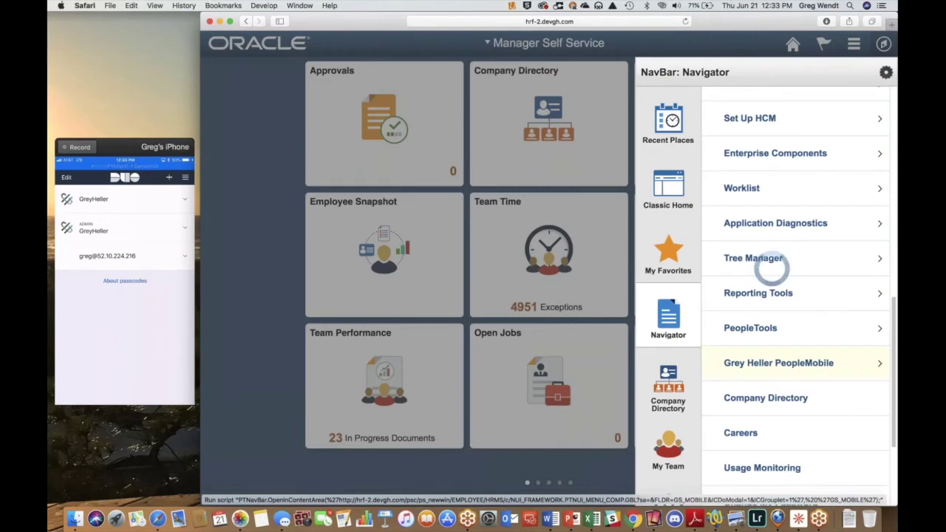
click(761, 239)
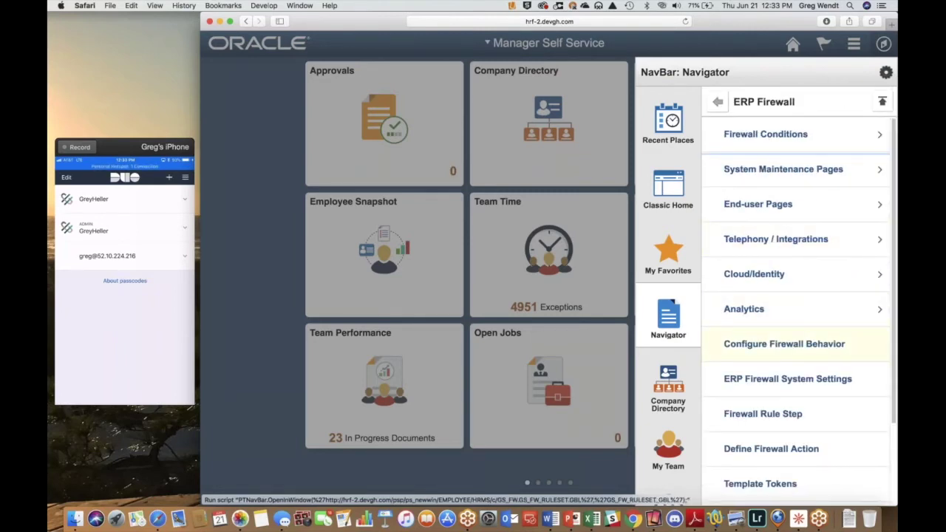
click(784, 344)
key(Return)
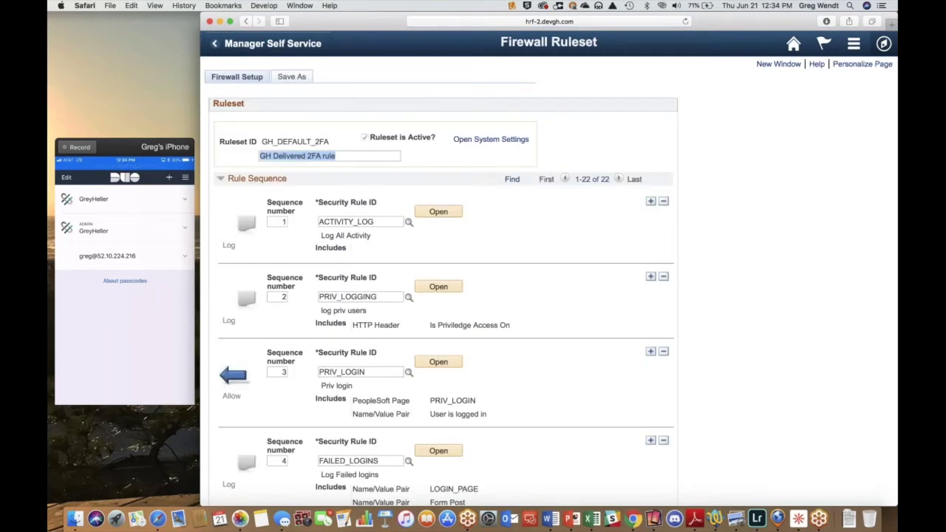
Try TOOLS_ADMIN as the content group condition of the ACTIVITY_LOG rule and close the rule without saving.
click(443, 213)
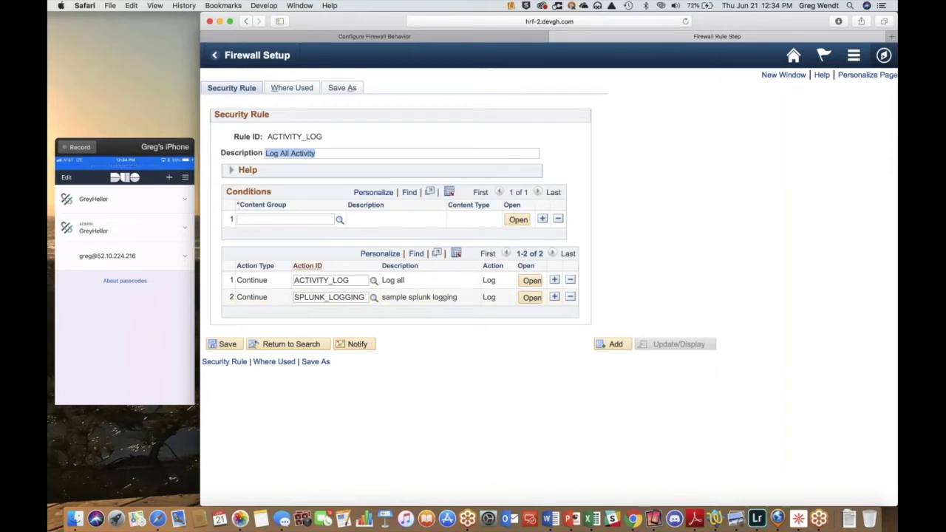
click(285, 219)
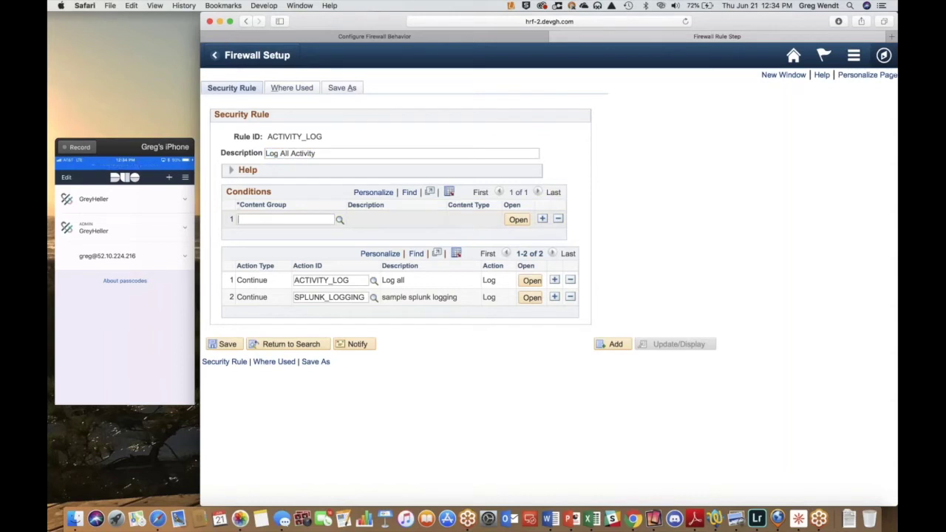
text(tools)
key(Tab)
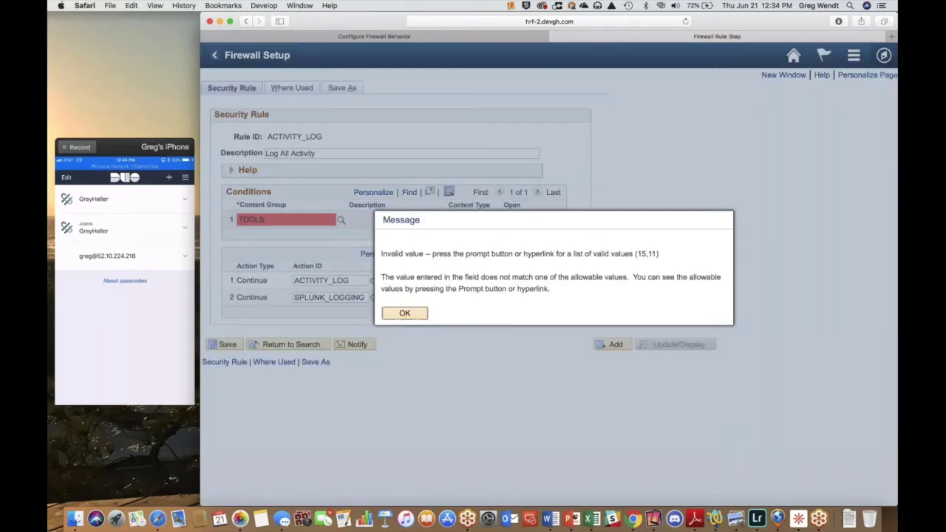
click(399, 317)
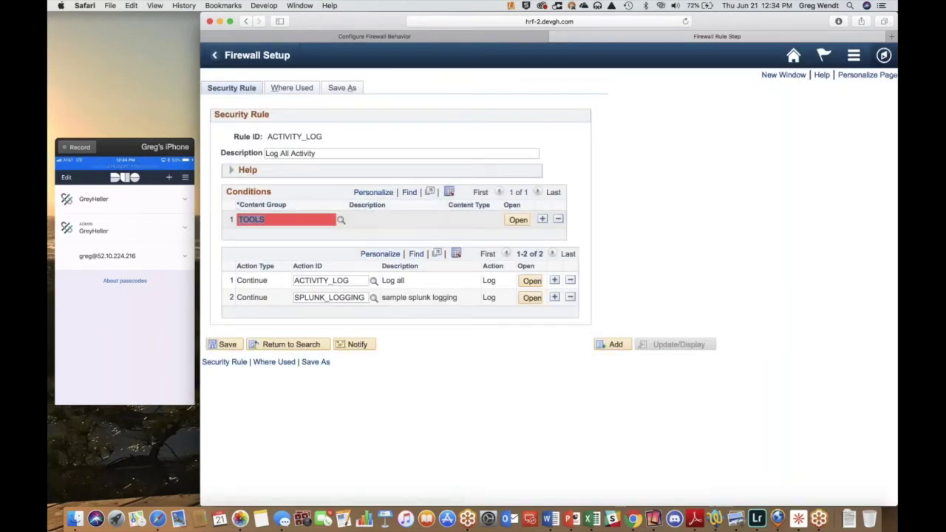
click(341, 220)
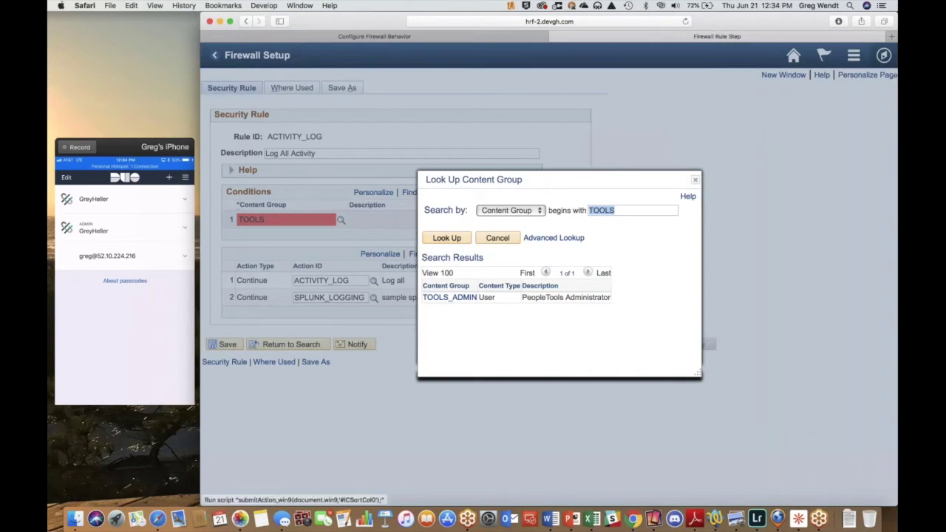
click(451, 299)
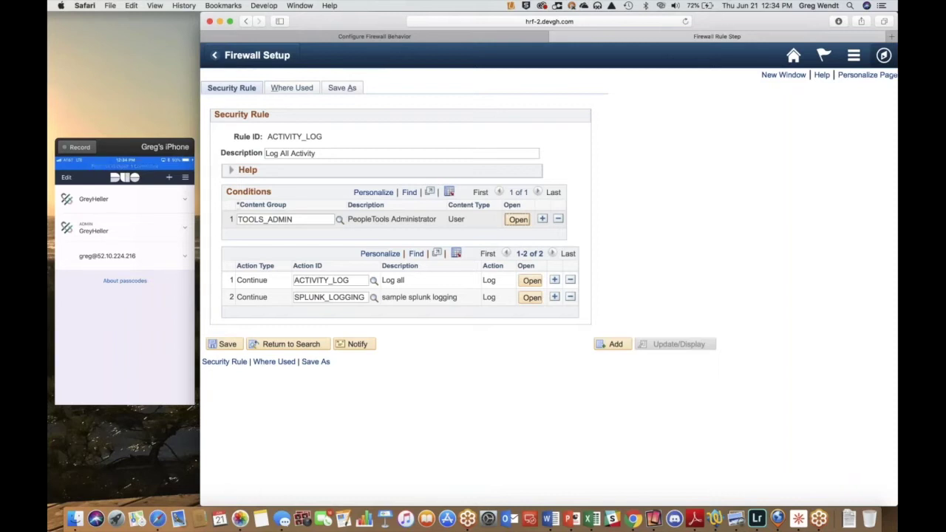
click(554, 37)
Open the GH_REPORT_2FA security rule from the ruleset's rule sequence.
scroll(542, 247, down, 10)
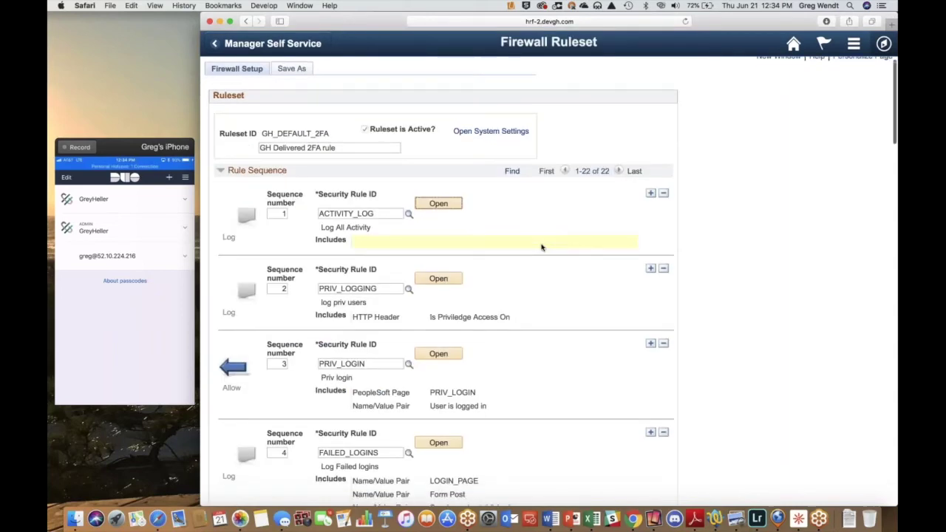
scroll(541, 248, down, 10)
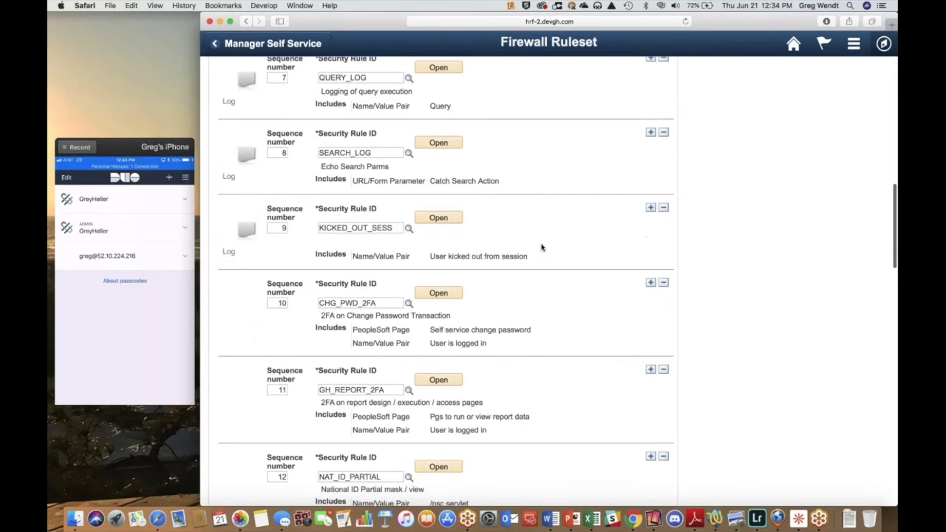
scroll(541, 247, down, 2)
click(438, 304)
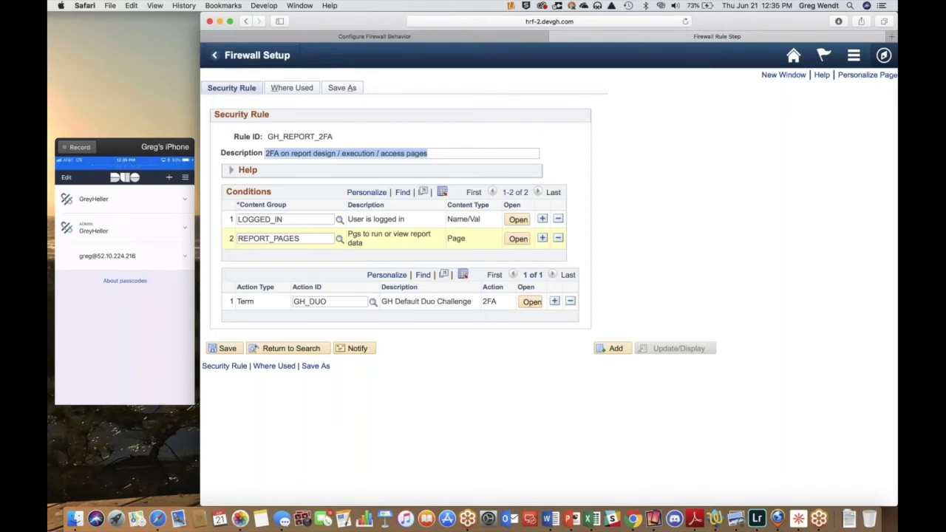
Examine the components in the rule's REPORT_PAGES content group and open the definition of its GH_DUO action.
click(515, 238)
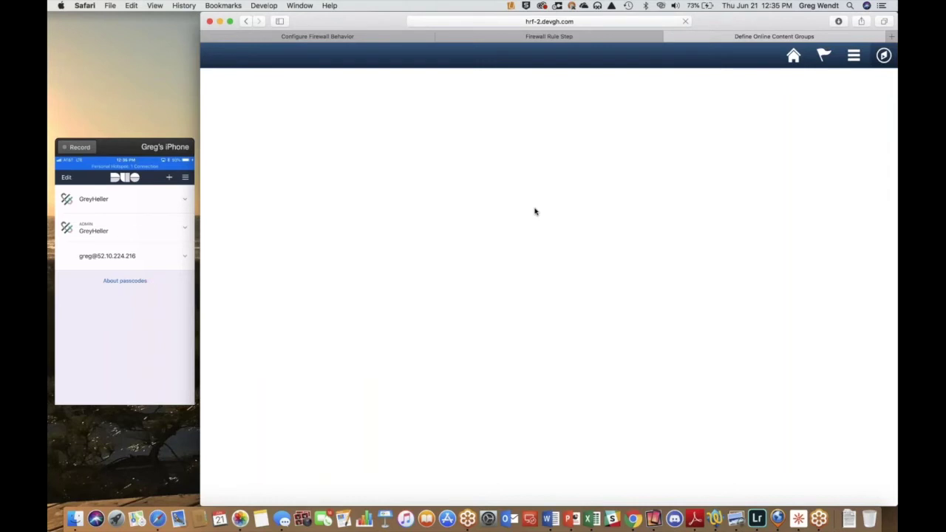
scroll(536, 212, down, 5)
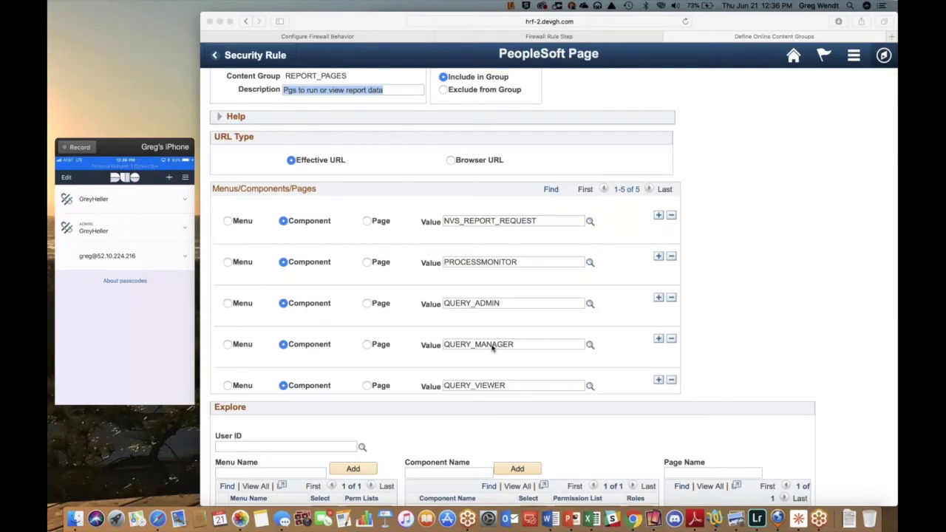
click(523, 38)
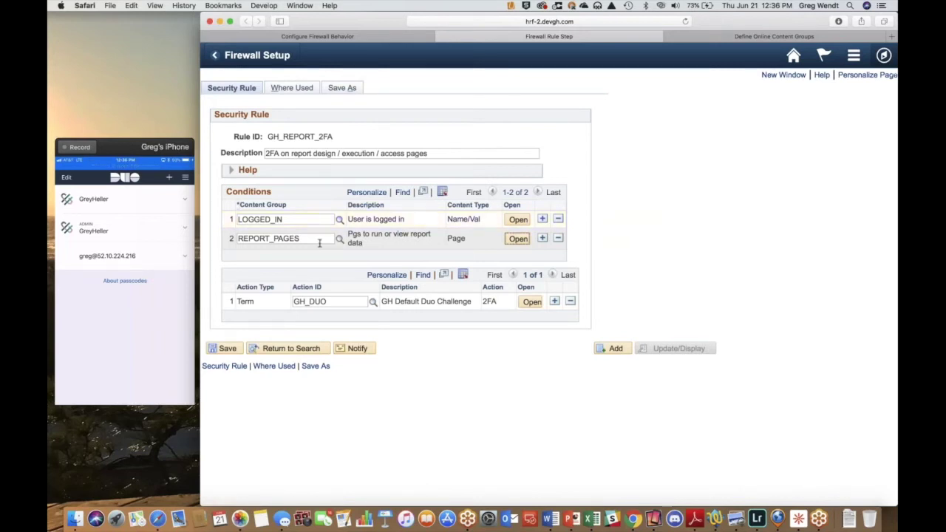
click(528, 302)
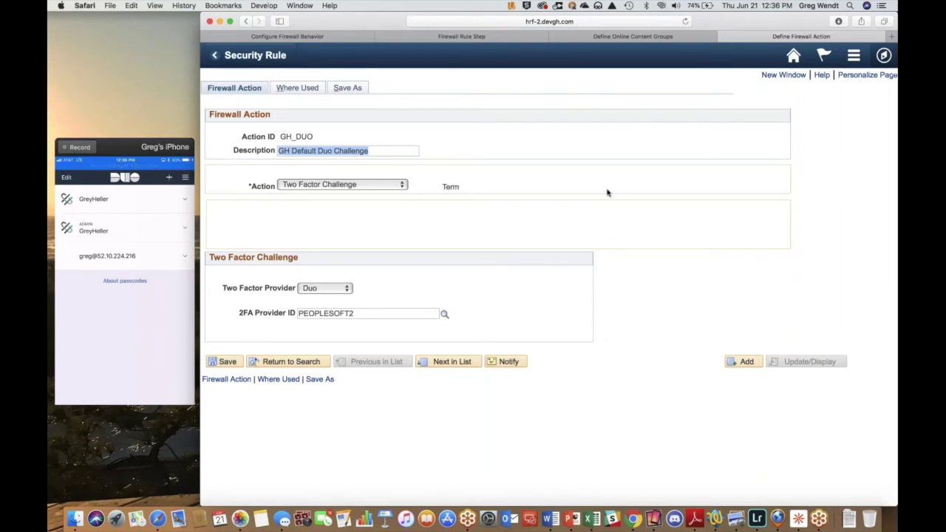
Review the available action types for GH_DUO, keep Two Factor Challenge, and look up its Duo 2FA provider IDs.
click(403, 186)
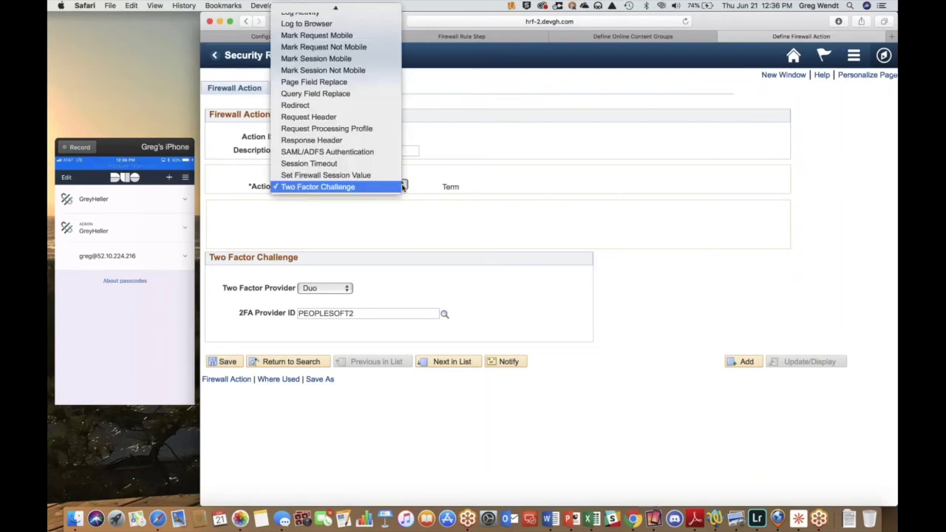
click(378, 188)
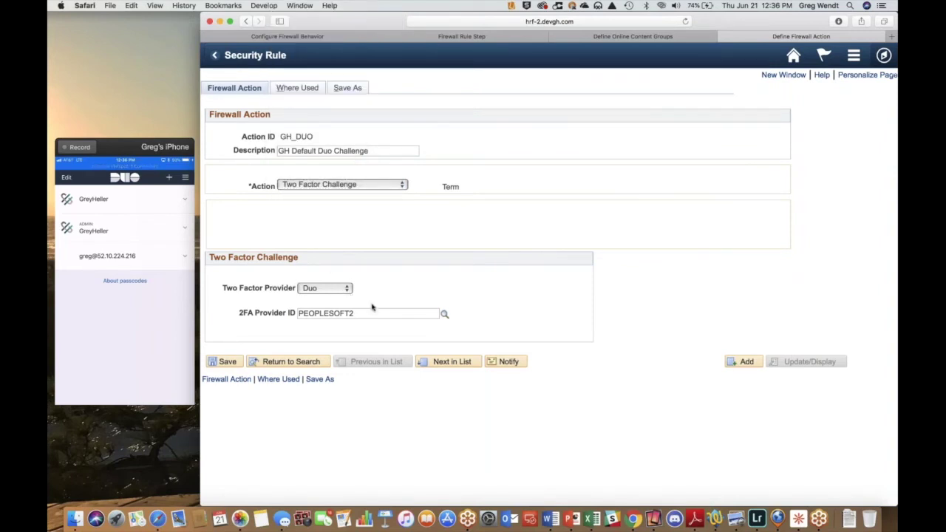
click(445, 314)
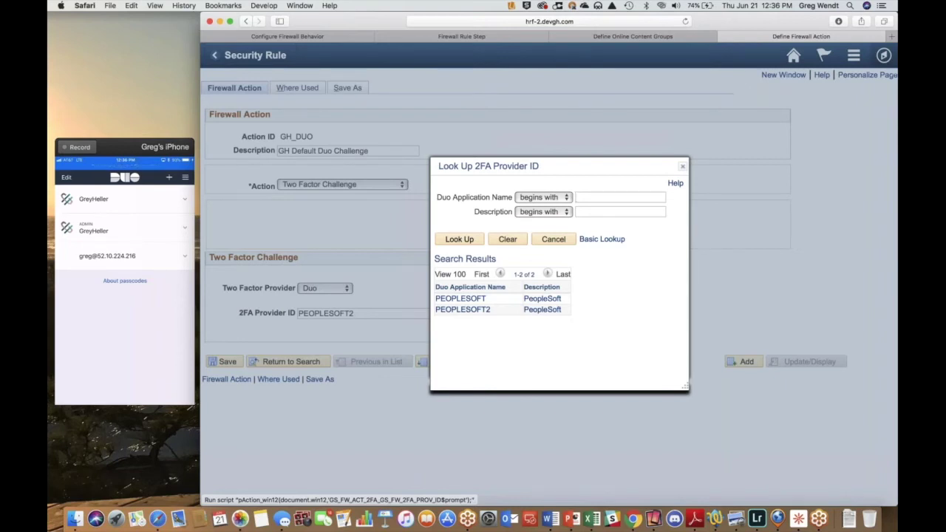
click(682, 166)
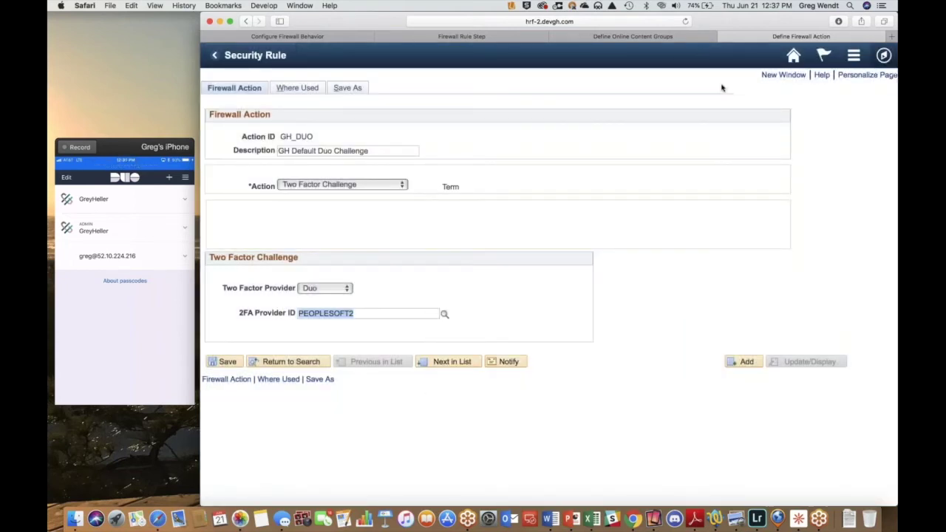
Open the PEOPLESOFT2 Duo application from the Telephony / Integrations section of ERP Firewall.
click(885, 57)
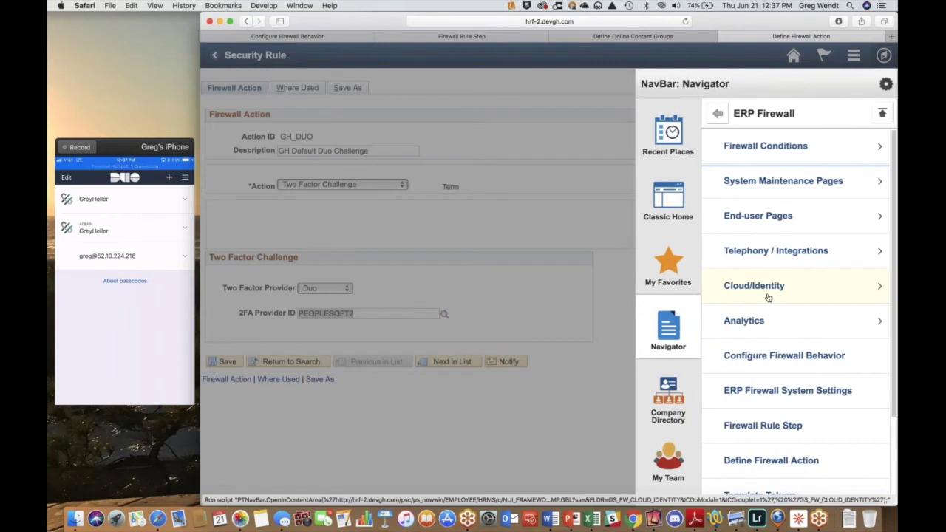
click(766, 251)
click(733, 216)
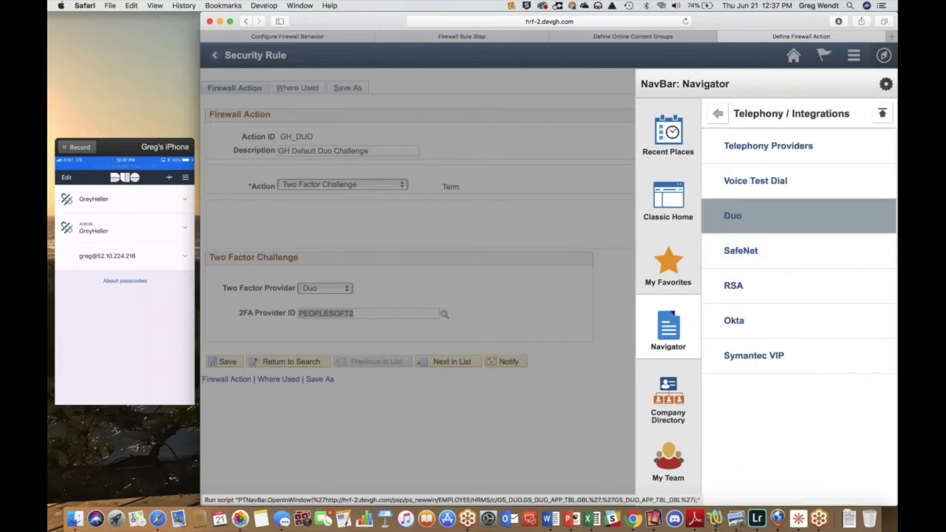
key(Return)
click(232, 292)
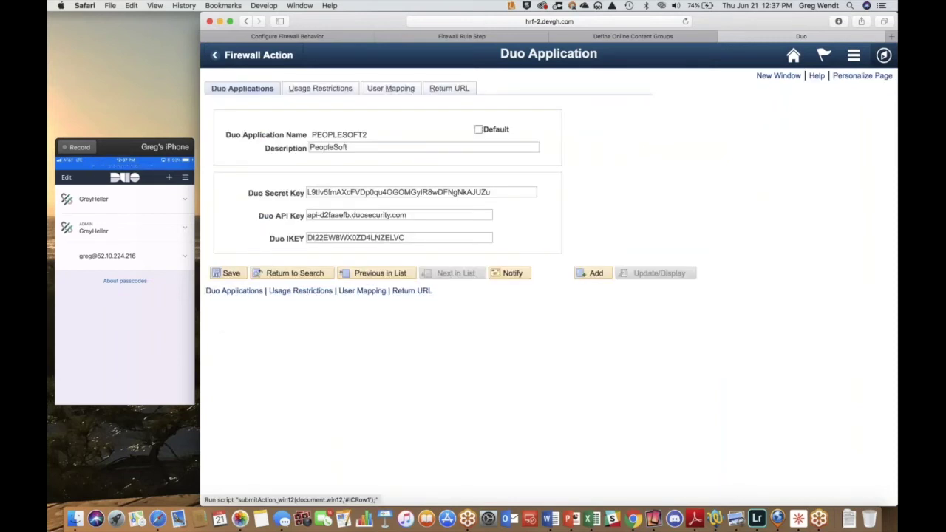
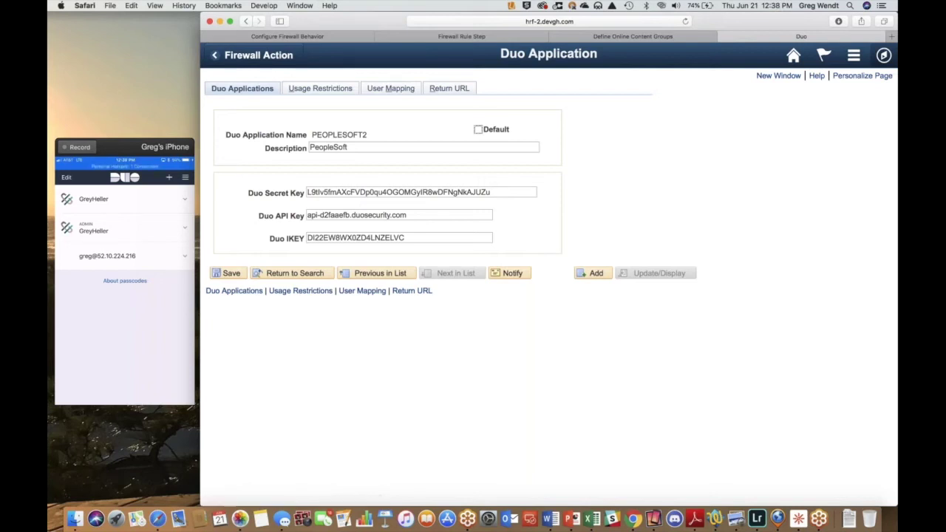
Try restricting the number of uses in the Duo application's usage restrictions and close the application without saving.
click(320, 88)
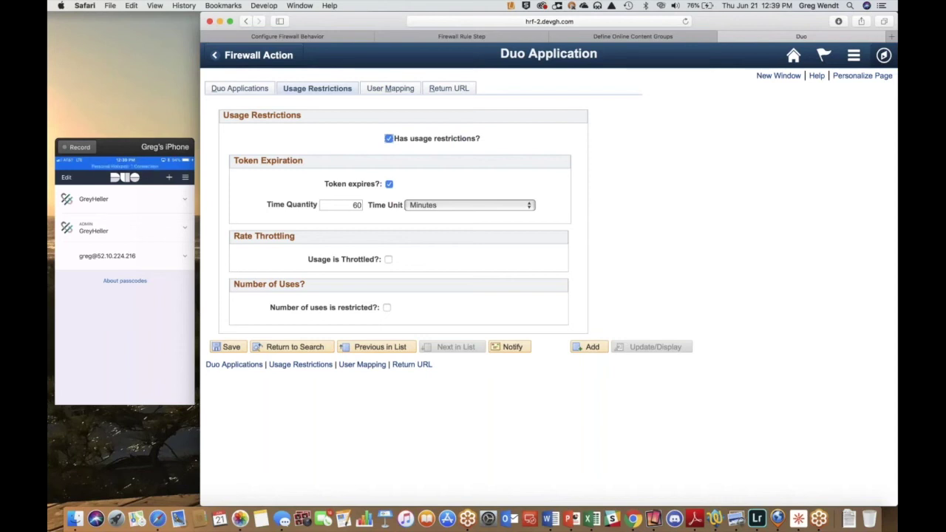
click(386, 309)
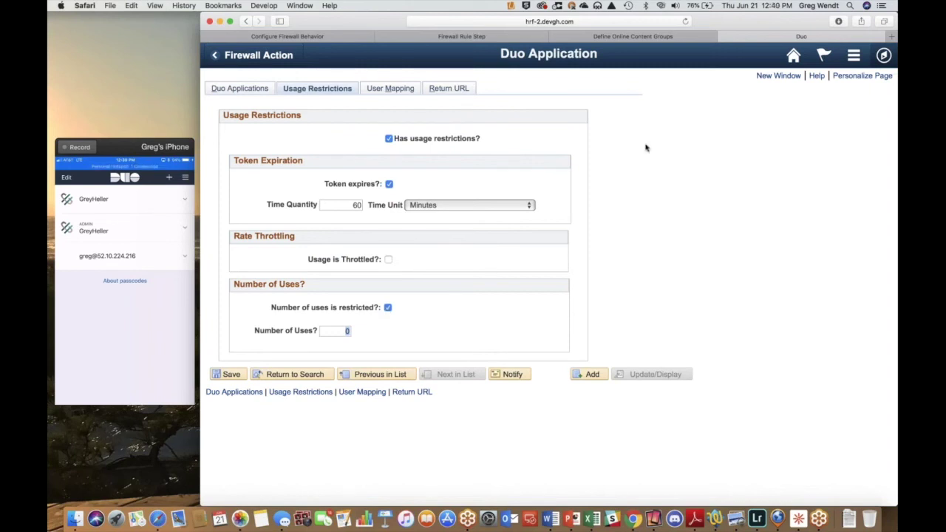
click(240, 88)
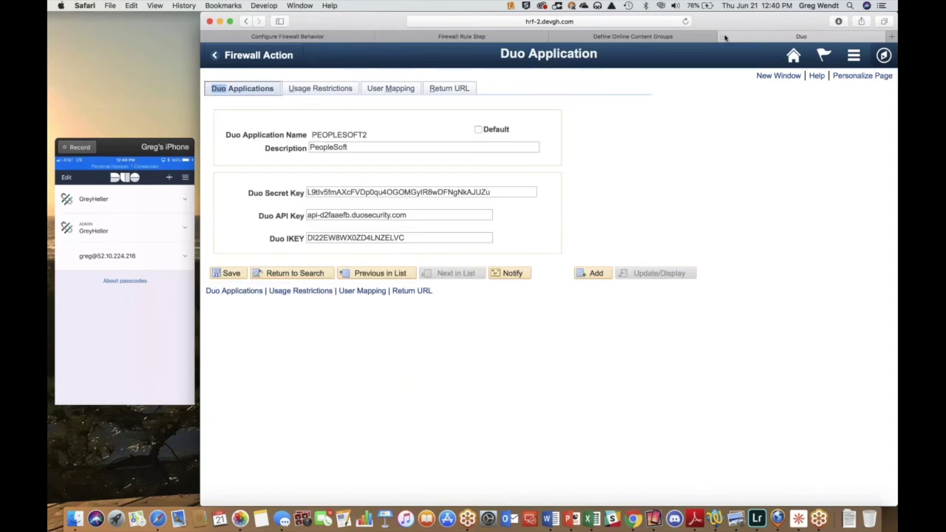
click(725, 37)
click(540, 37)
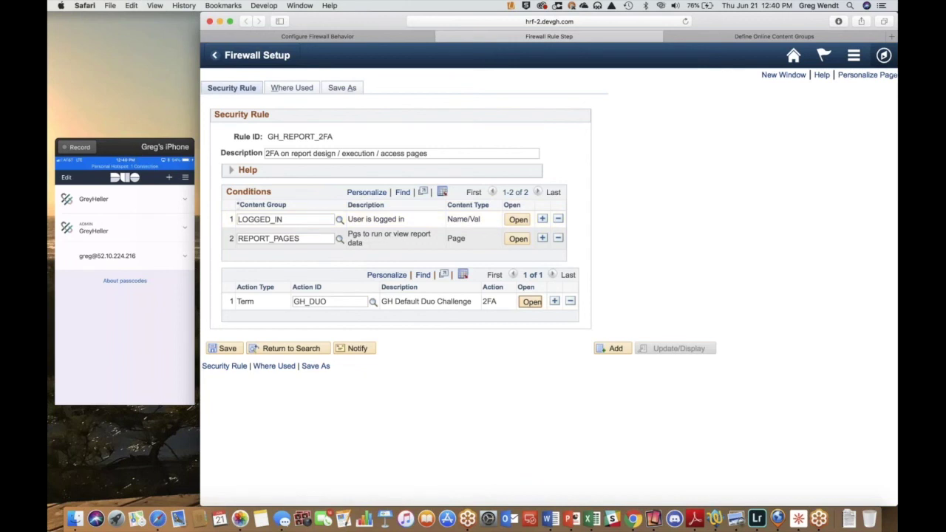
Request the Query Manager page through the Navigator to trigger the Duo challenge.
click(886, 56)
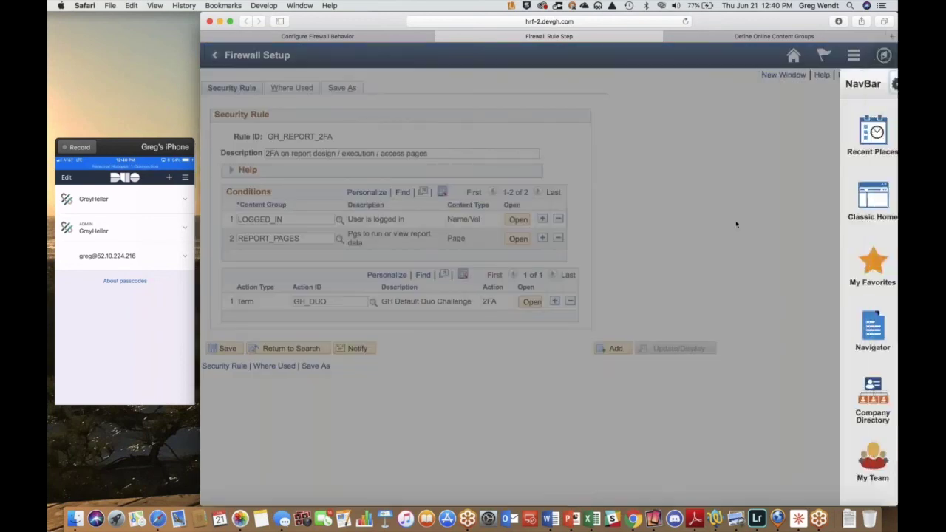
click(866, 329)
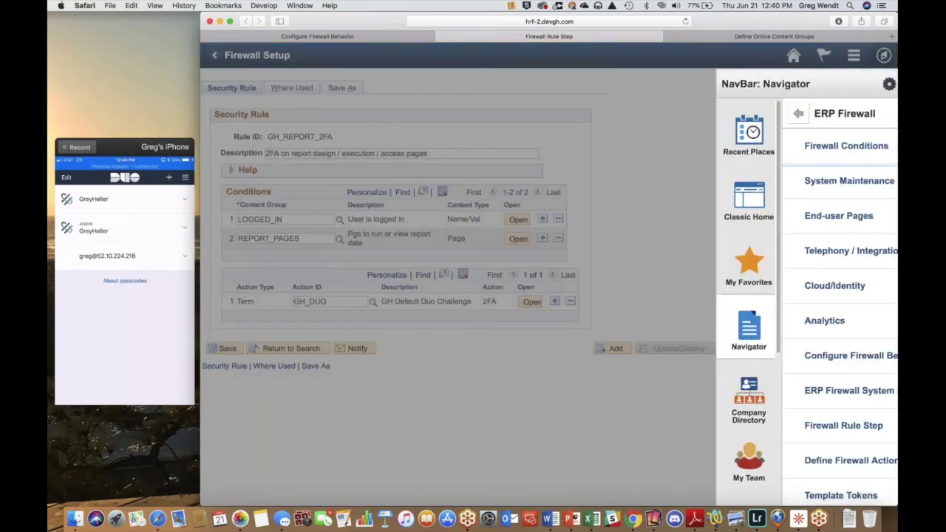
click(718, 113)
click(717, 115)
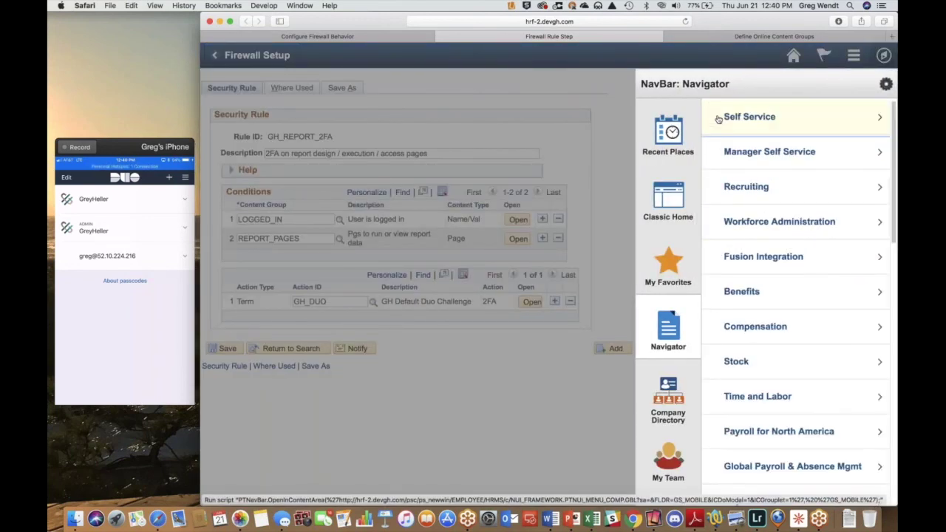
scroll(769, 284, down, 10)
click(772, 273)
click(737, 180)
click(747, 144)
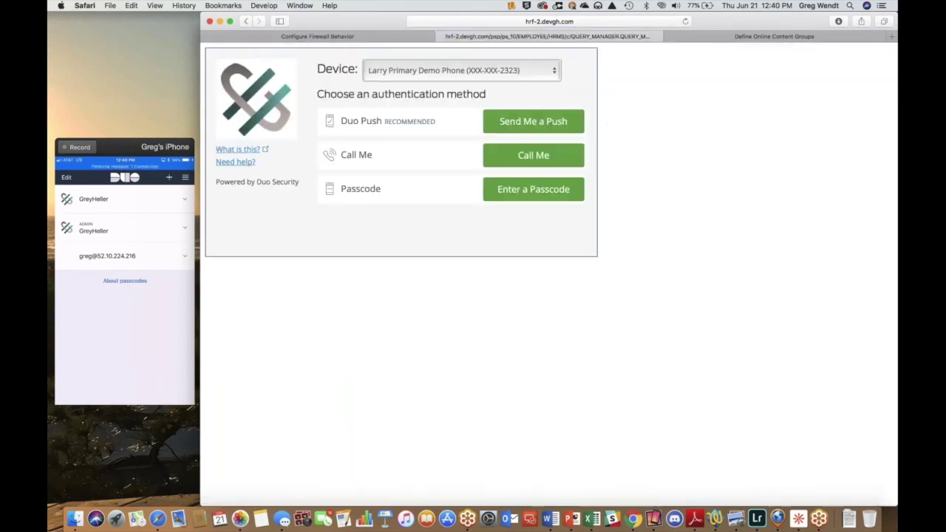
Authenticate to Query Manager with a Duo Push sent to the mirrored iPhone, and close the Query Manager page.
click(473, 73)
click(469, 82)
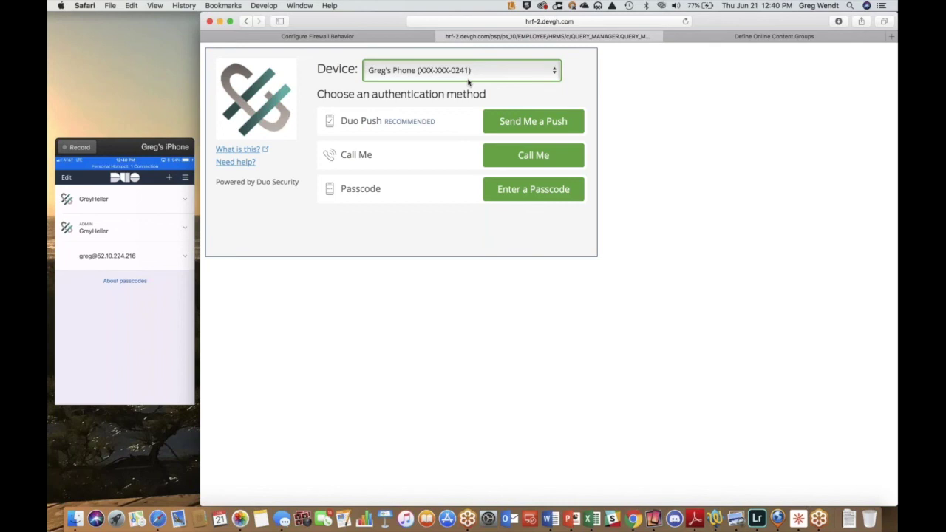
click(523, 111)
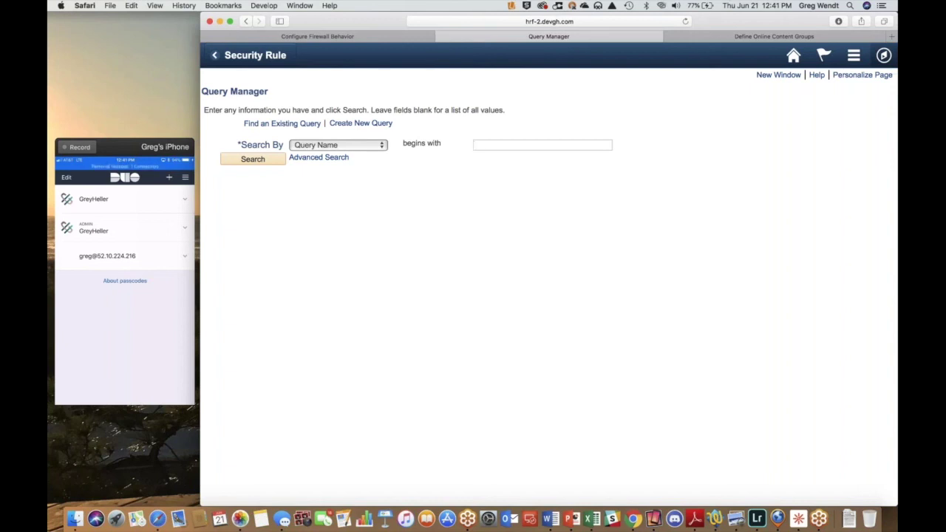
click(444, 38)
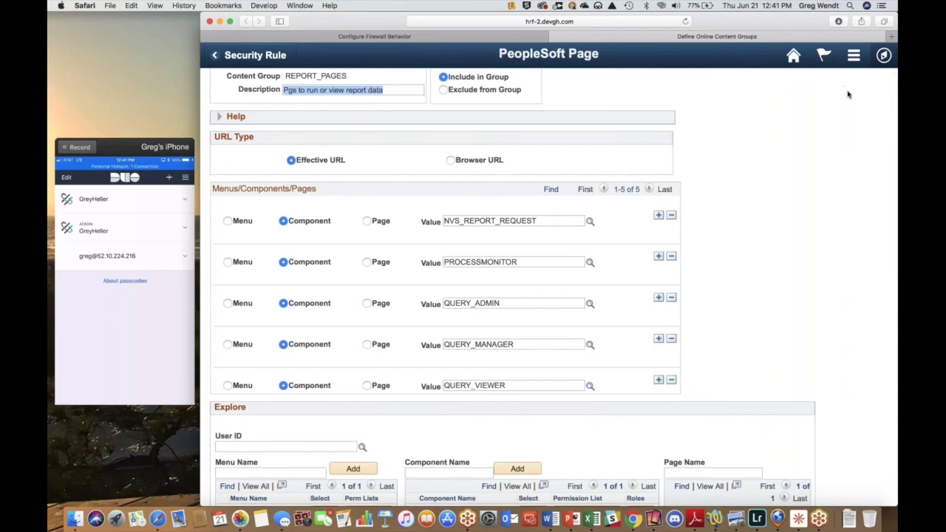